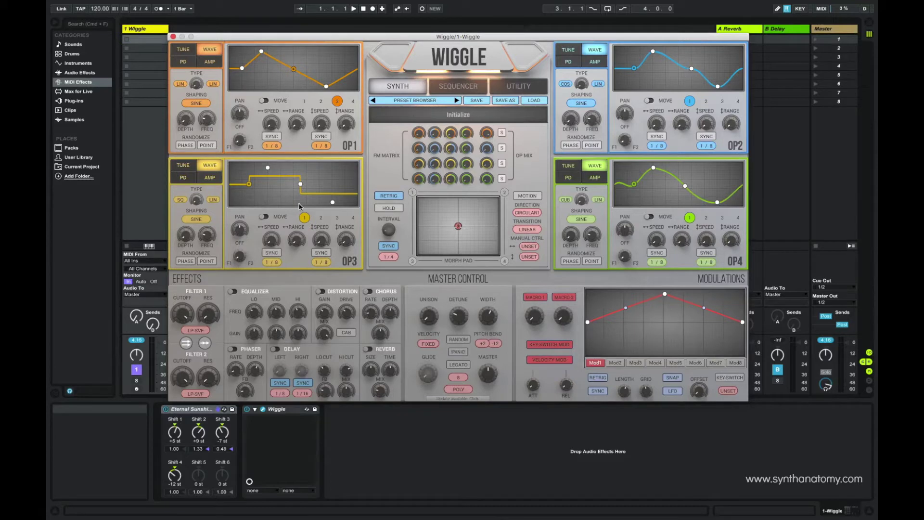
# - Browse OP1's TUNE, WAVE, PD and AMP pages
pyautogui.click(183, 50)
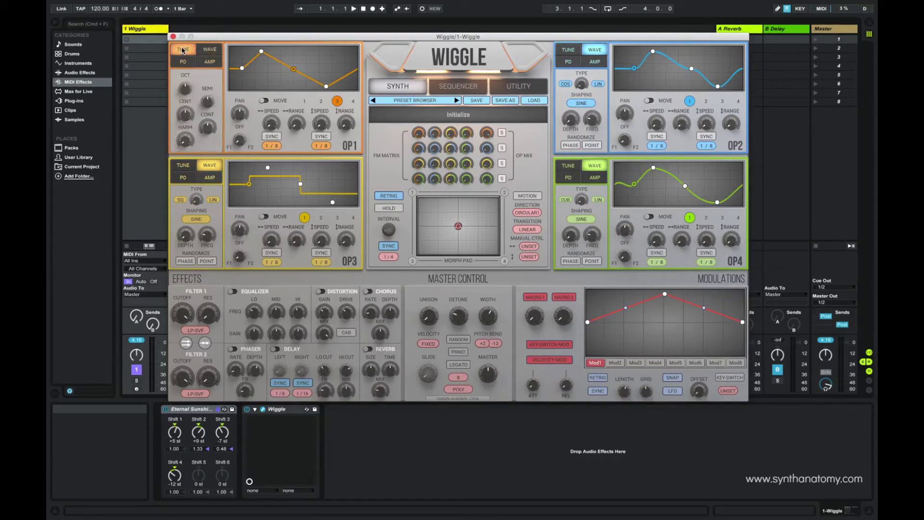
pyautogui.click(207, 50)
pyautogui.click(179, 66)
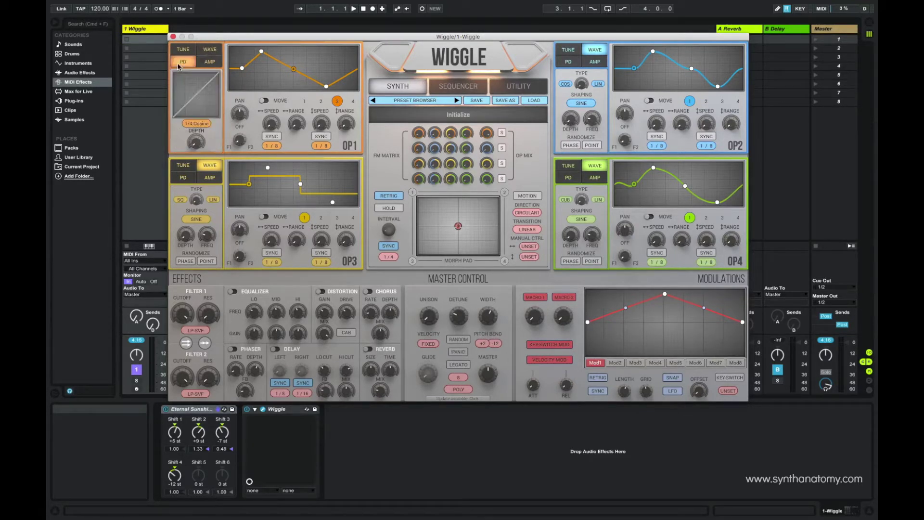
pyautogui.click(207, 63)
pyautogui.click(185, 51)
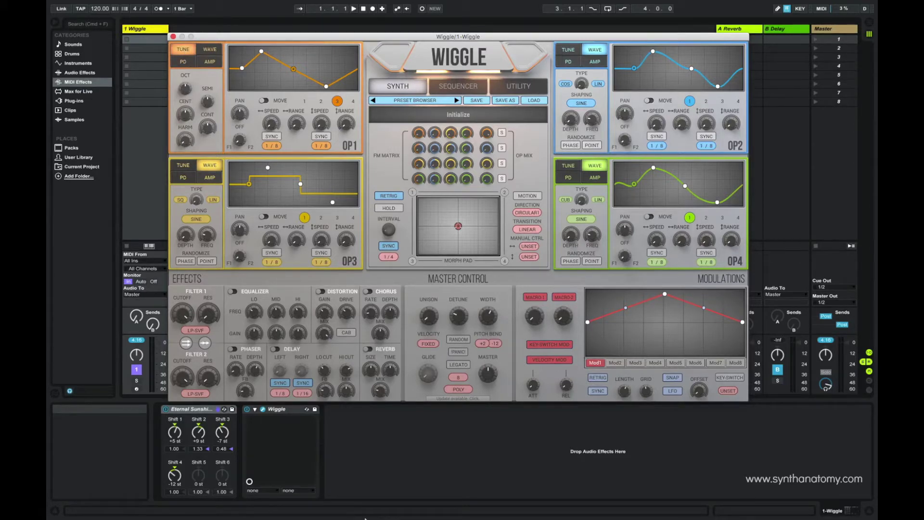
pyautogui.click(210, 50)
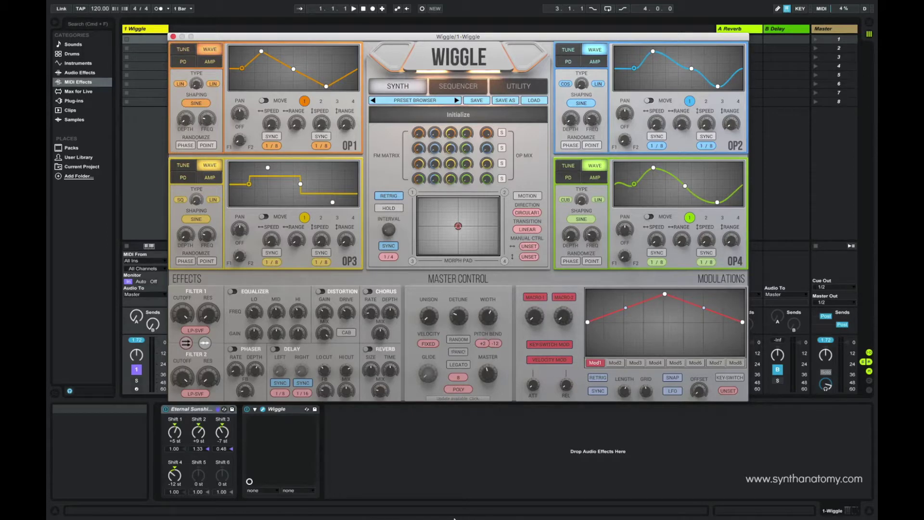
# - Retune OP1 up two octaves and 4 semitones, and detune it down 2 cents
pyautogui.click(185, 51)
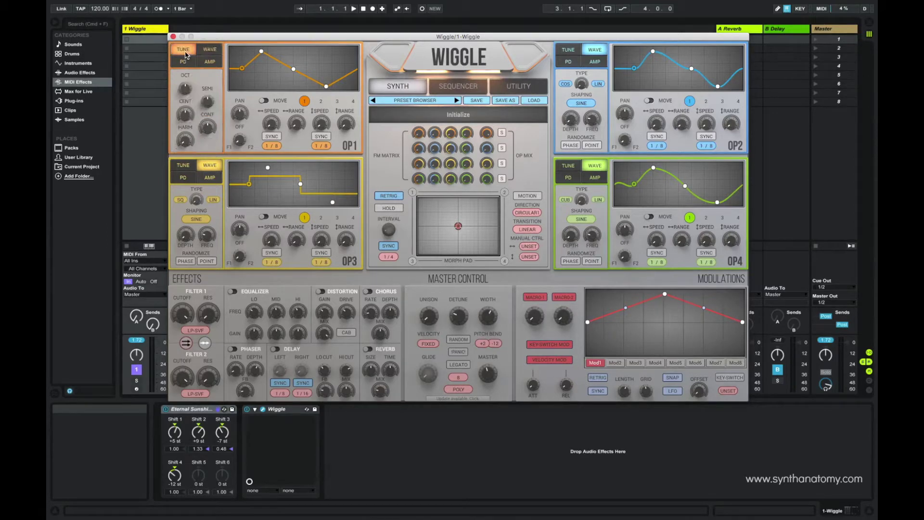
pyautogui.moveTo(190, 89)
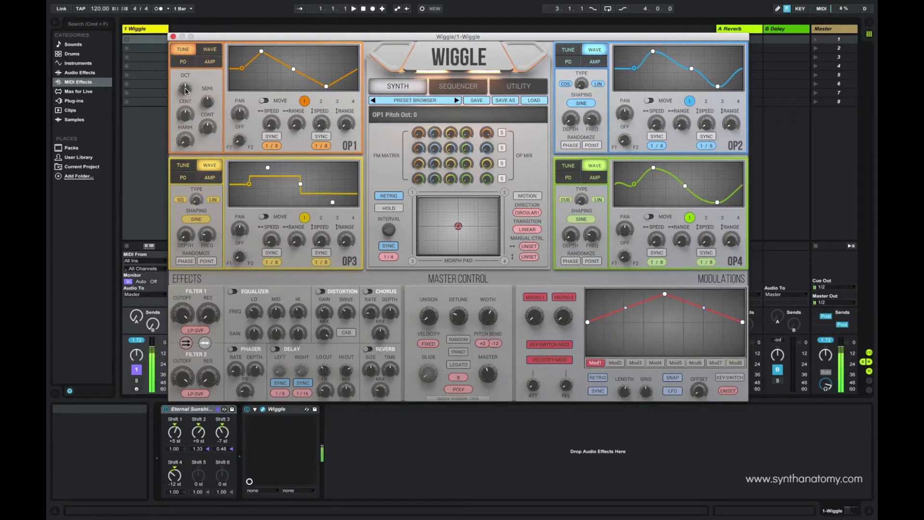
pyautogui.moveTo(192, 76); pyautogui.dragTo(186, 140)
pyautogui.moveTo(206, 101)
pyautogui.mouseDown()
pyautogui.moveTo(222, 75)
pyautogui.moveTo(218, 88)
pyautogui.mouseUp()
pyautogui.moveTo(213, 98)
pyautogui.moveTo(185, 115)
pyautogui.moveTo(184, 115); pyautogui.dragTo(191, 143)
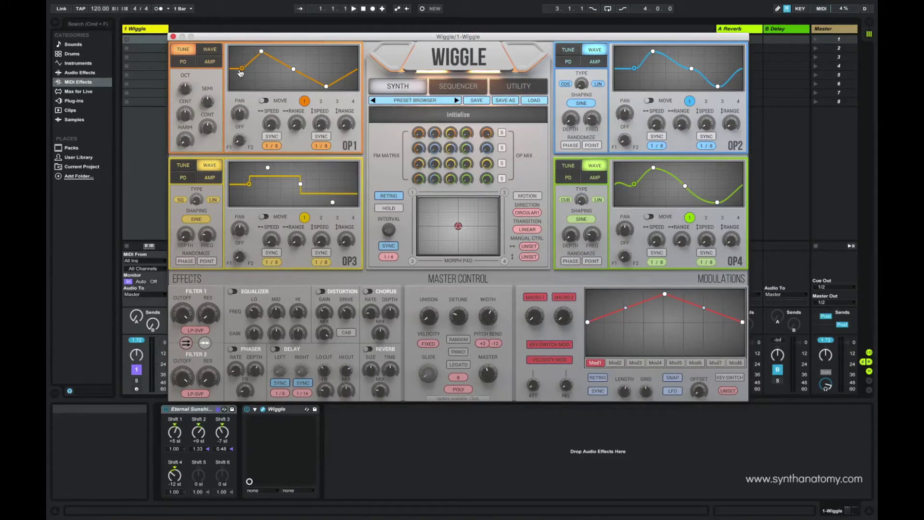
# - Make OP1's second wave type Square and set the wave type mix to about 0.69
pyautogui.click(209, 50)
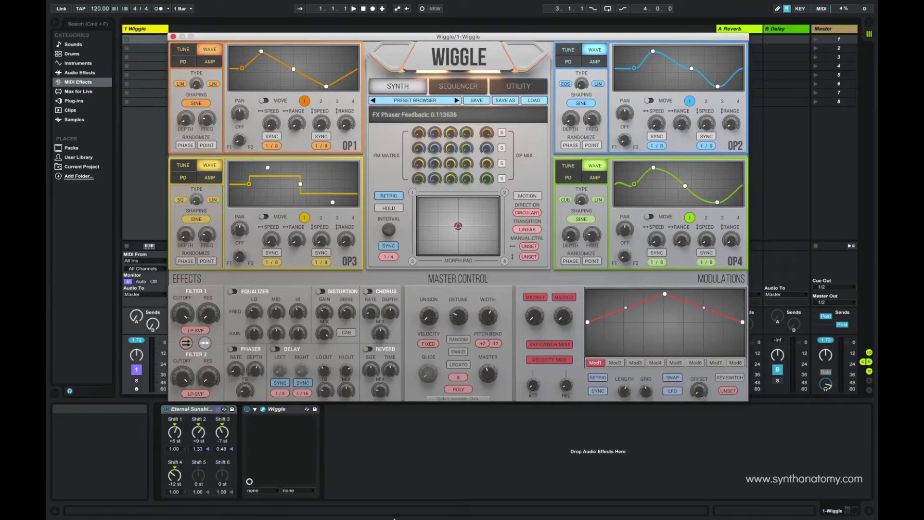
pyautogui.click(212, 83)
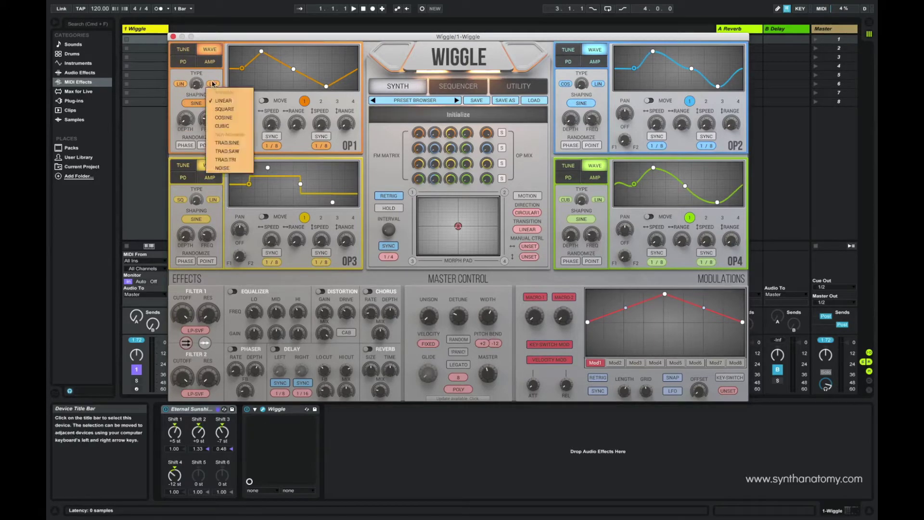
pyautogui.click(224, 109)
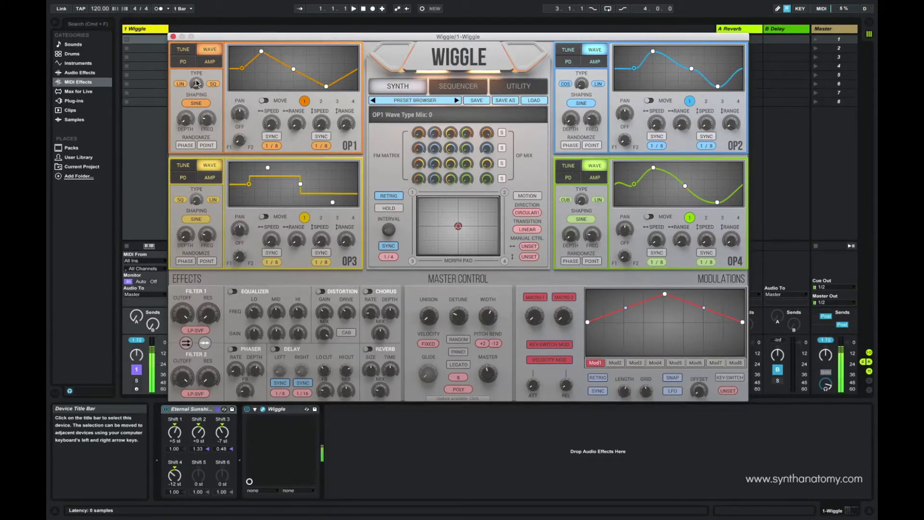
pyautogui.moveTo(196, 90); pyautogui.dragTo(255, 3)
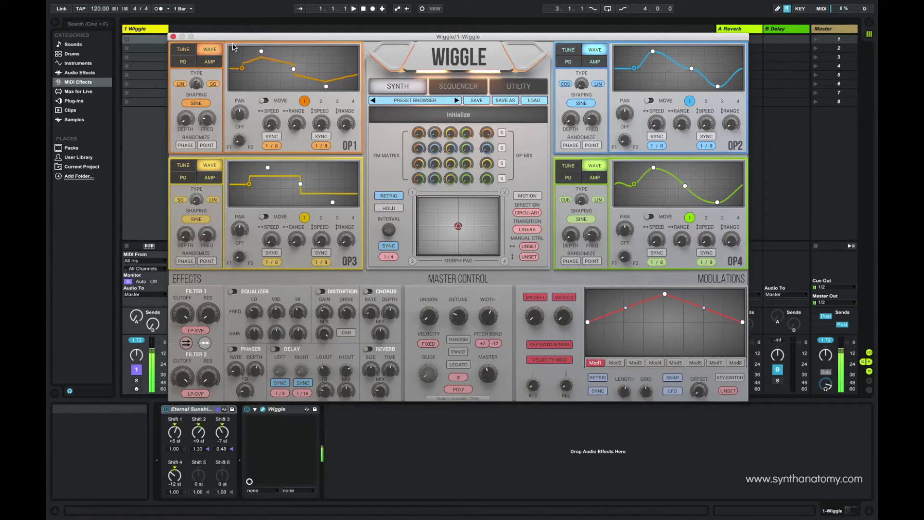
pyautogui.moveTo(198, 87); pyautogui.dragTo(210, 50)
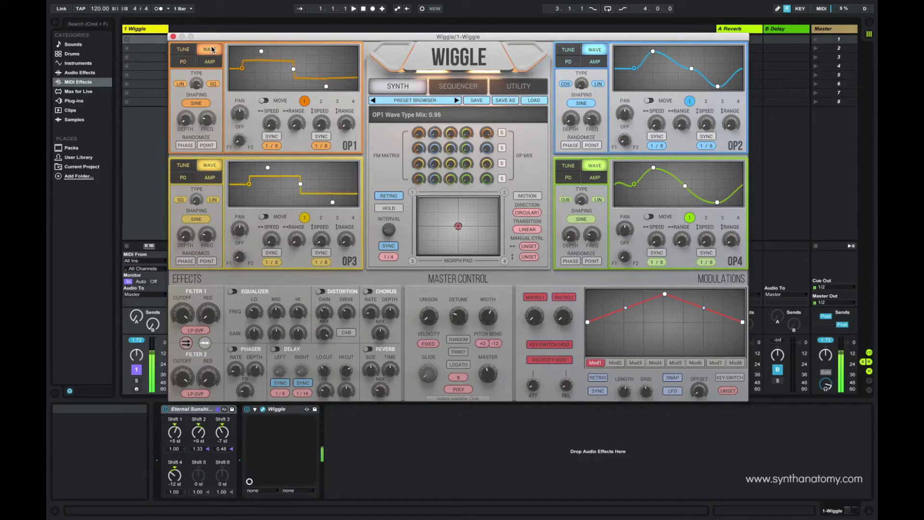
pyautogui.moveTo(212, 49); pyautogui.dragTo(198, 121)
# - Try Trad. Sine as OP1's second wave type, blending the mix to about 0.78
pyautogui.click(210, 85)
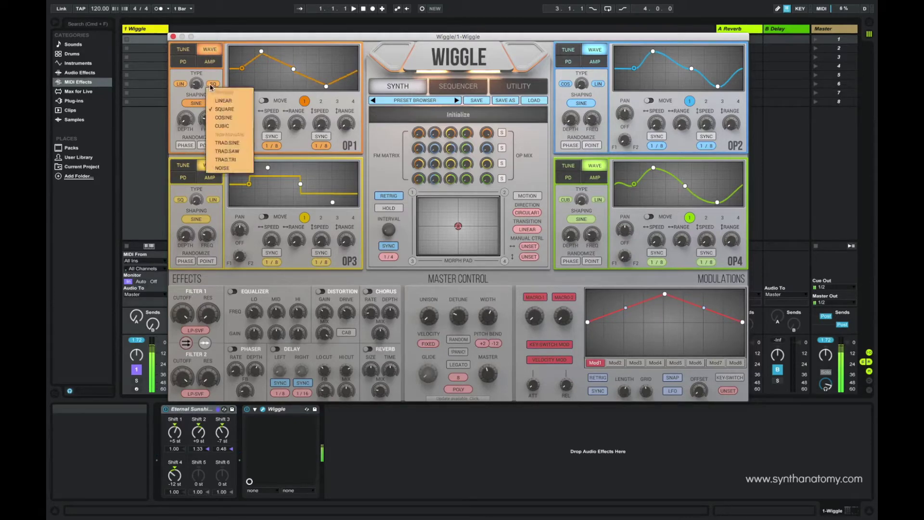
pyautogui.click(226, 143)
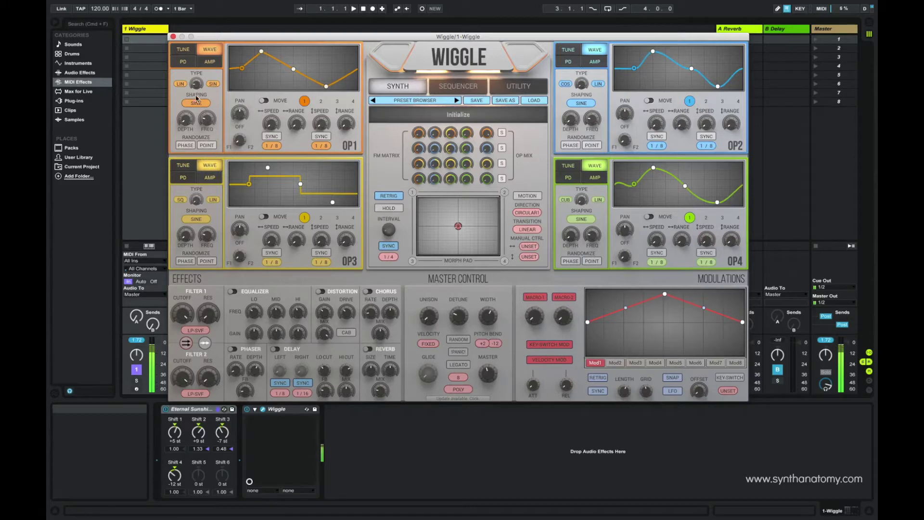
pyautogui.moveTo(196, 98); pyautogui.dragTo(227, 89)
# - Switch OP1's second wave type back to Square with the mix around 0.35
pyautogui.click(214, 85)
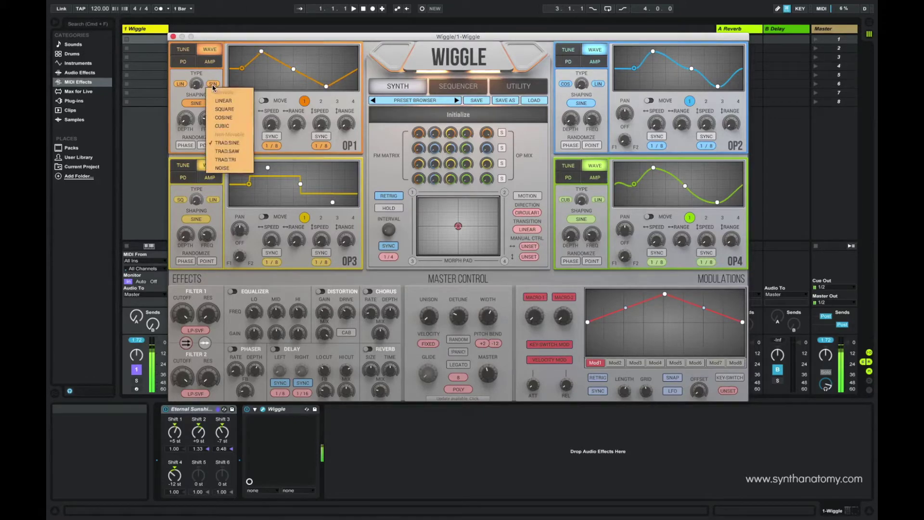
pyautogui.click(218, 109)
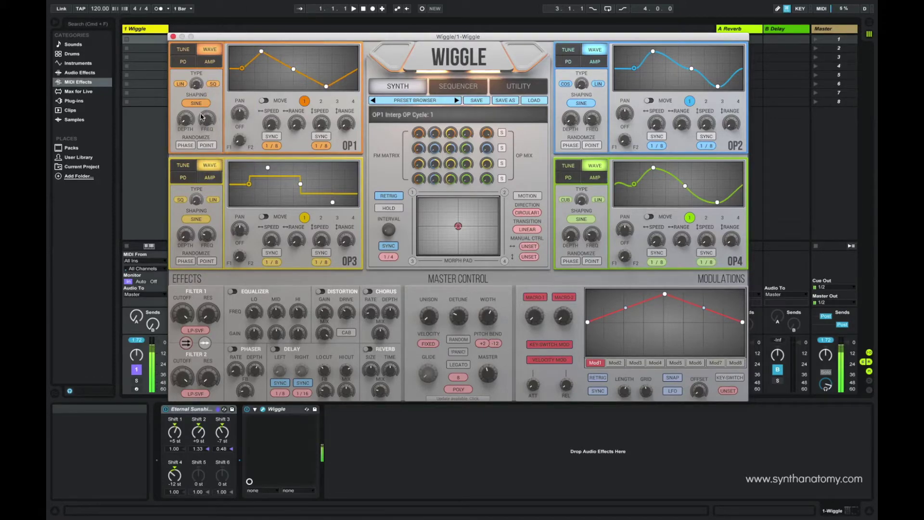
pyautogui.moveTo(195, 87); pyautogui.dragTo(195, 83)
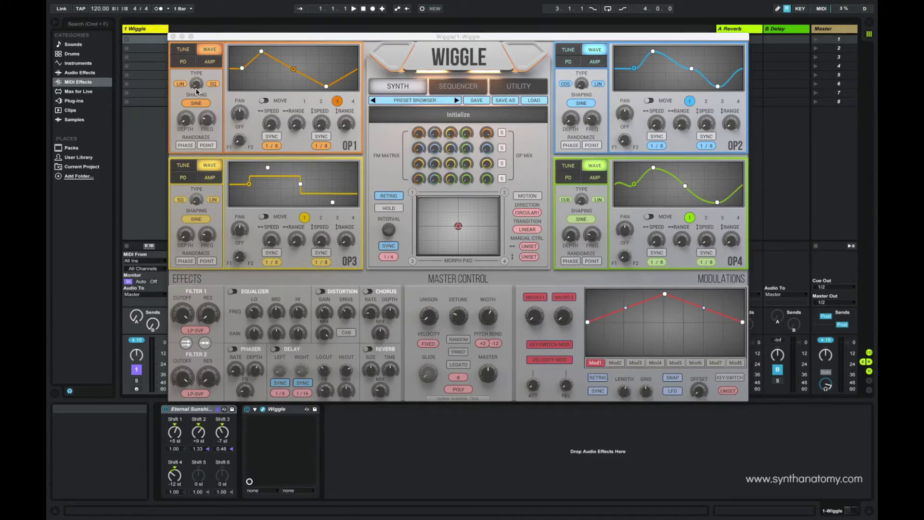
pyautogui.click(196, 91)
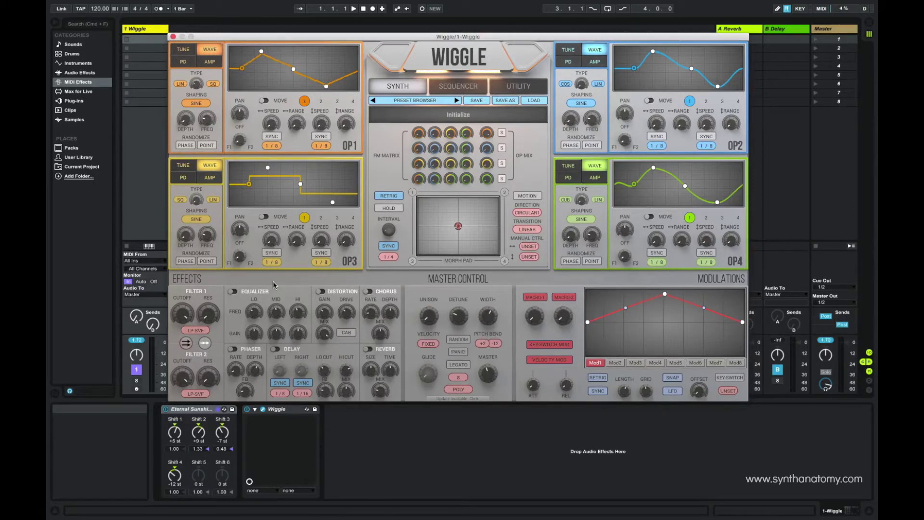
# - With Sine shaping, add shaping depth to OP1 and raise the cycles to about 2.69
pyautogui.click(197, 101)
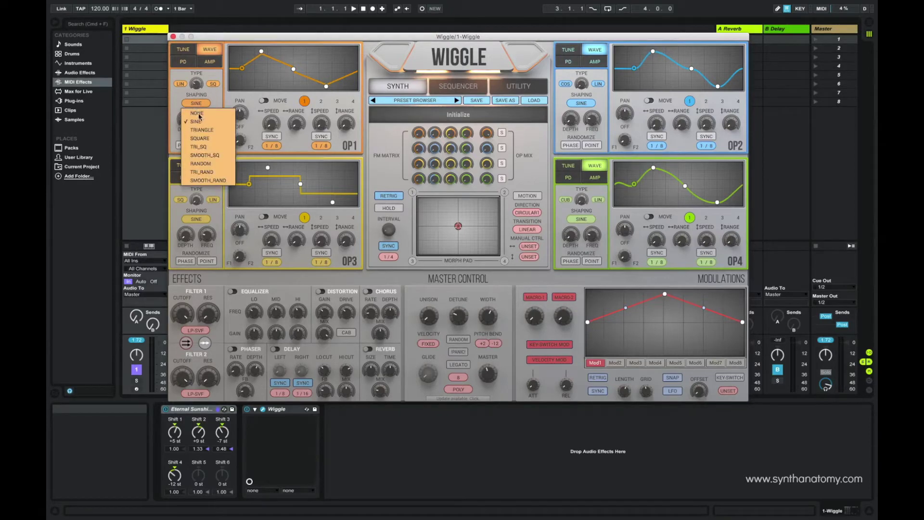
pyautogui.click(200, 125)
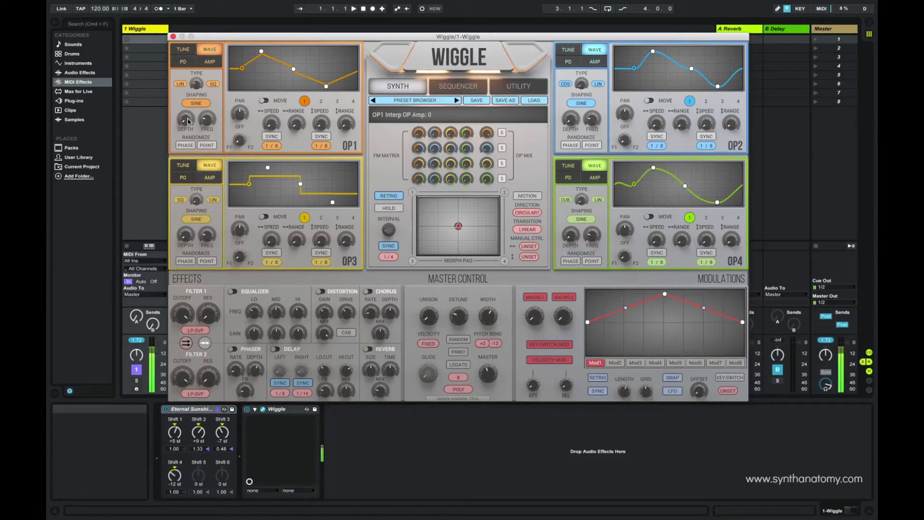
pyautogui.moveTo(188, 121); pyautogui.dragTo(193, 83)
pyautogui.moveTo(208, 119); pyautogui.dragTo(217, 71)
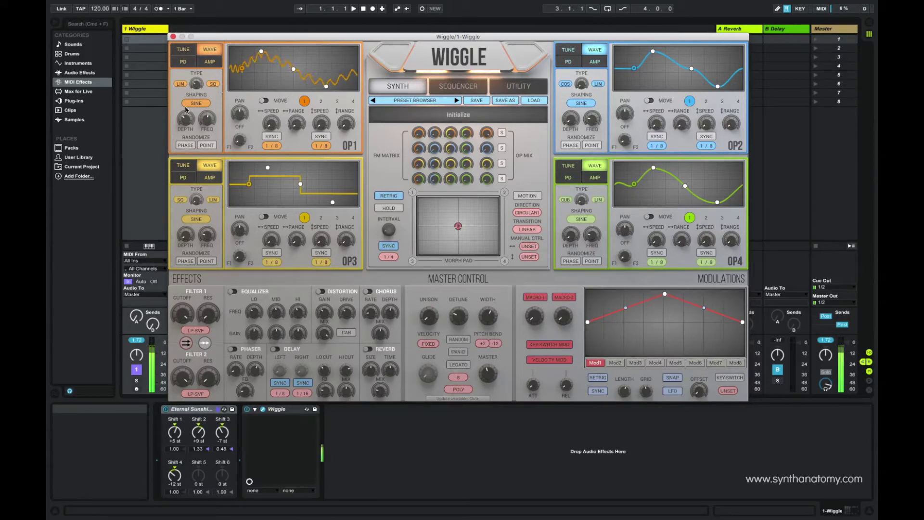
pyautogui.moveTo(185, 118); pyautogui.dragTo(226, 148)
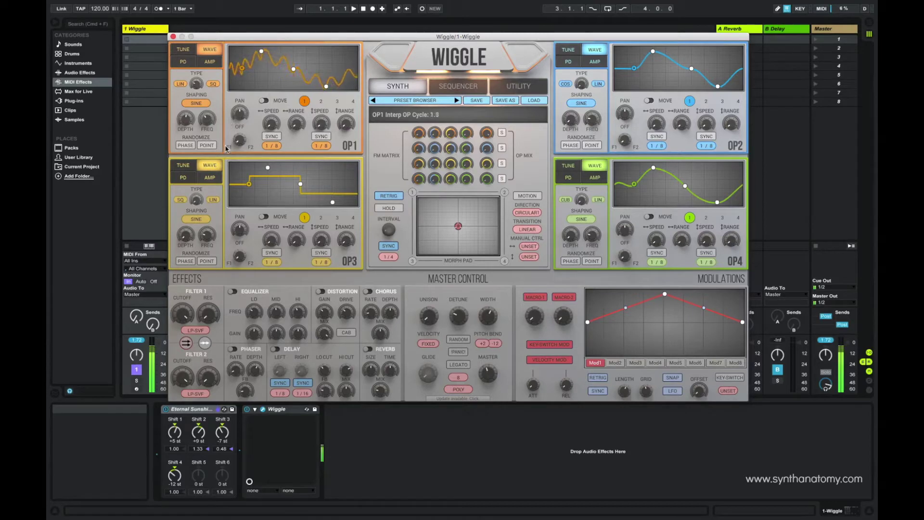
# - Switch OP1's wave shaping to Square and lower the cycles to about 1.46
pyautogui.click(196, 103)
pyautogui.click(197, 138)
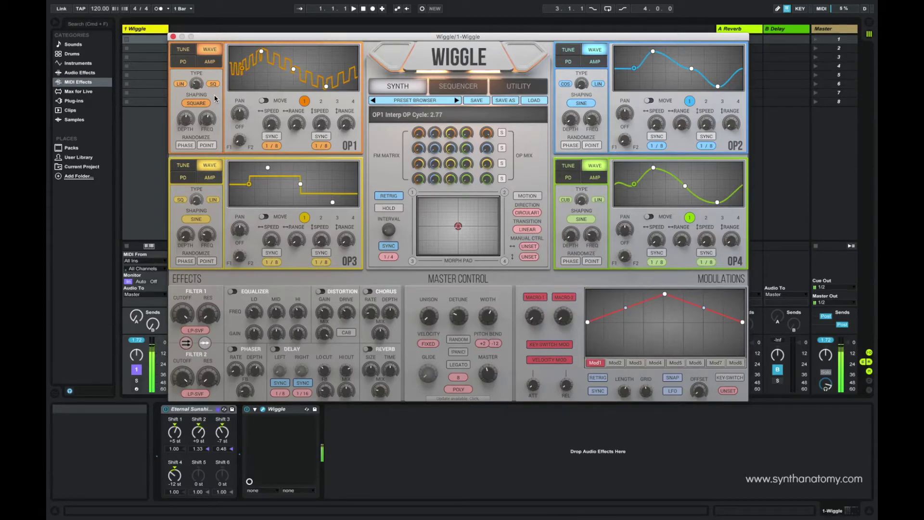
pyautogui.moveTo(212, 118); pyautogui.dragTo(212, 154)
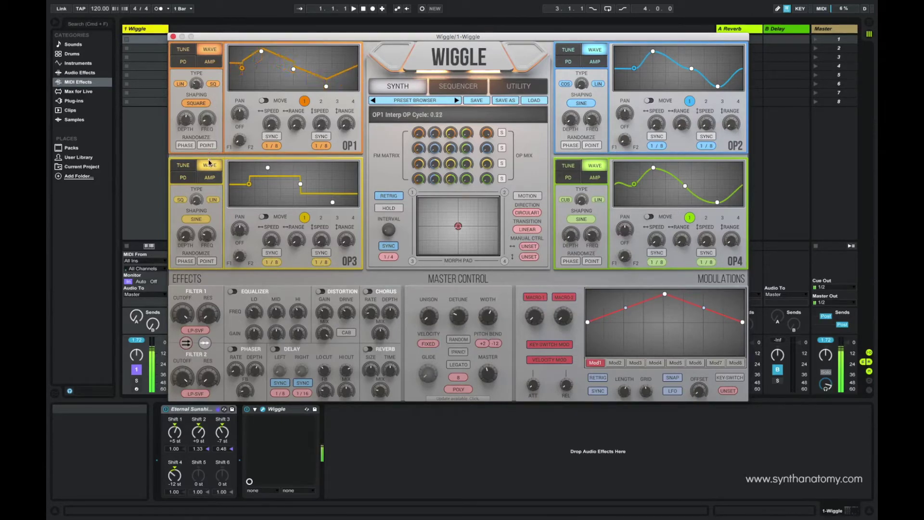
# - Set OP1's wave shaping to SMOOTH_RAND and raise its cycles up to 5
pyautogui.click(199, 105)
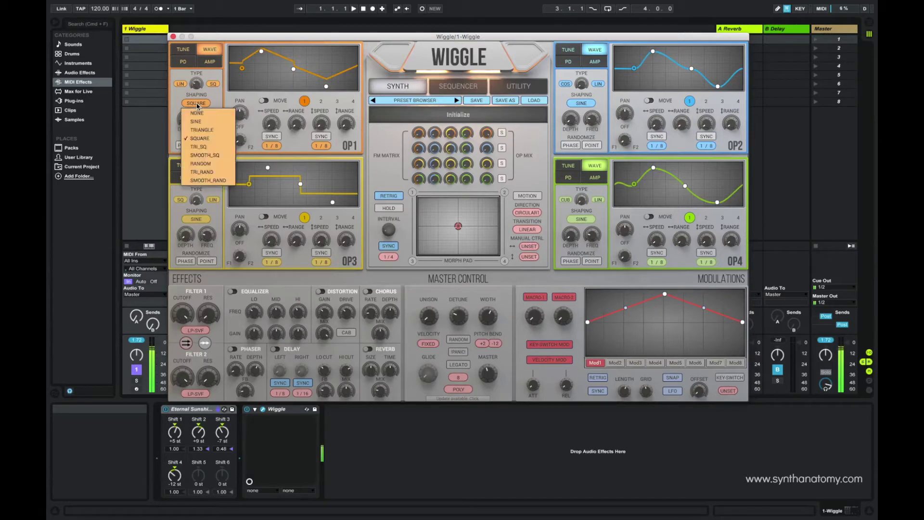
pyautogui.click(201, 180)
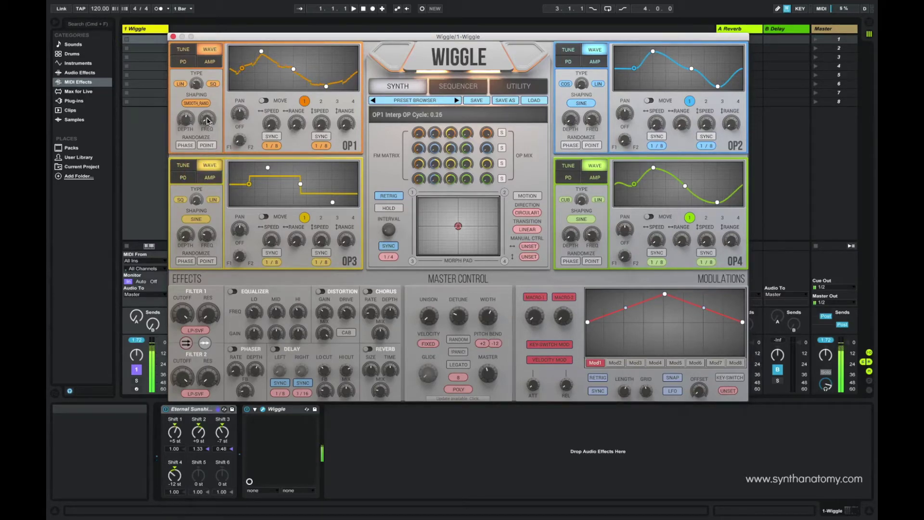
pyautogui.moveTo(208, 121); pyautogui.dragTo(226, 65)
pyautogui.moveTo(204, 118); pyautogui.dragTo(216, 143)
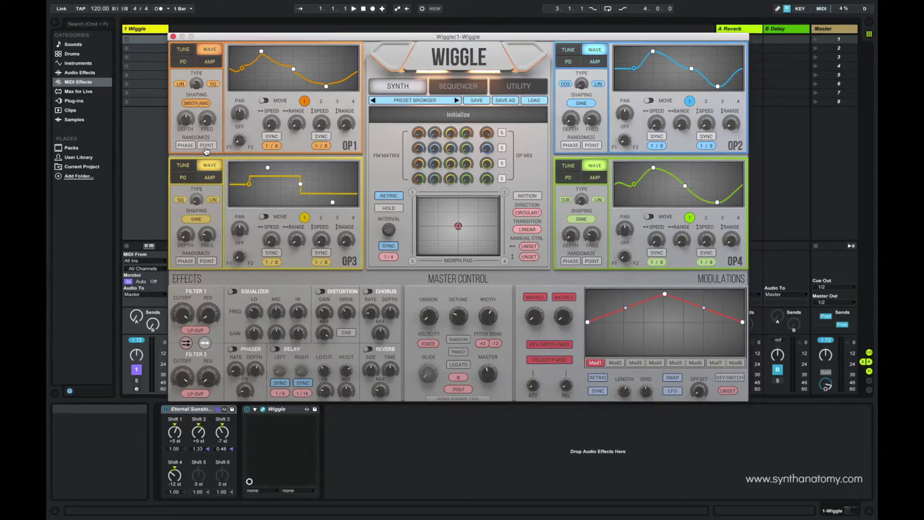
# - Randomize OP1's waveform points repeatedly until settling on a final shape
pyautogui.click(206, 146)
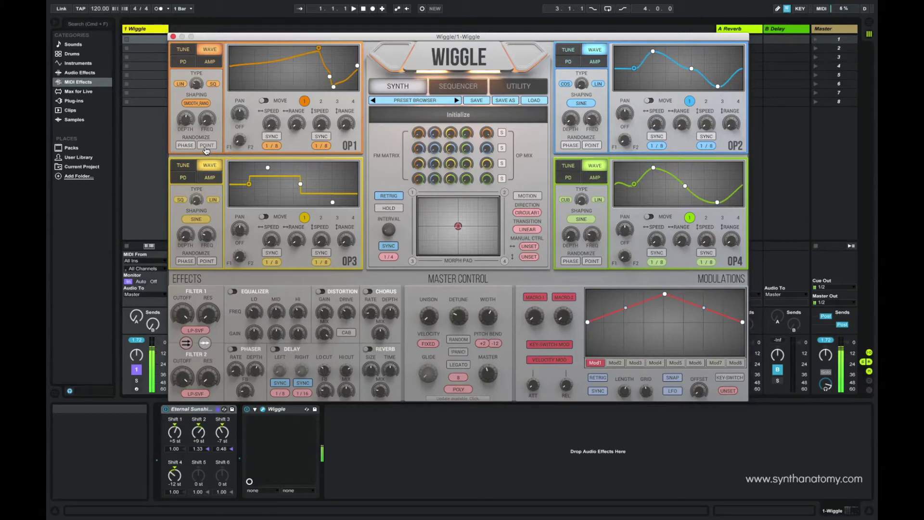
pyautogui.click(206, 146)
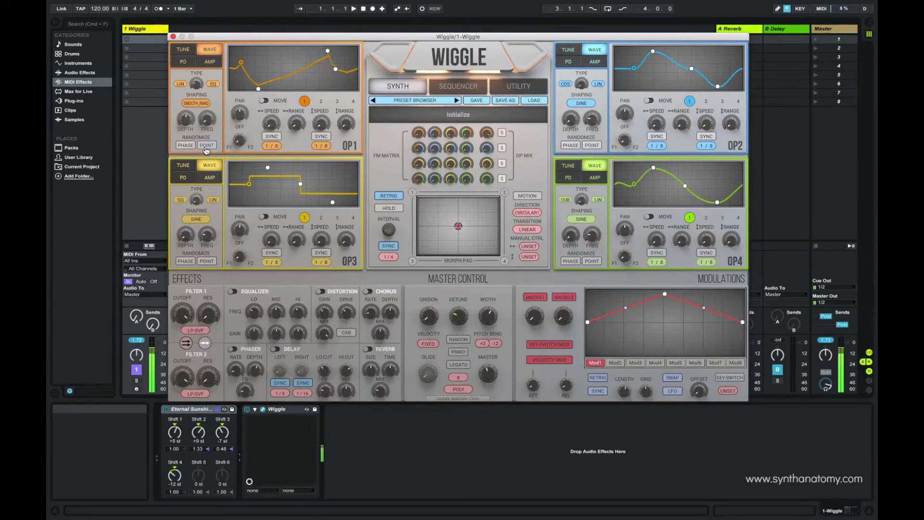
pyautogui.click(206, 146)
pyautogui.click(206, 146)
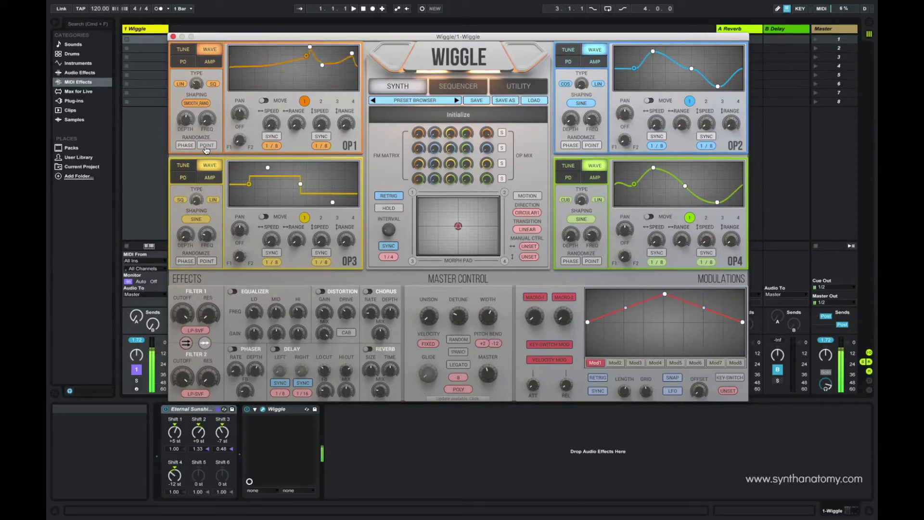
pyautogui.click(206, 146)
pyautogui.click(206, 146)
pyautogui.click(206, 145)
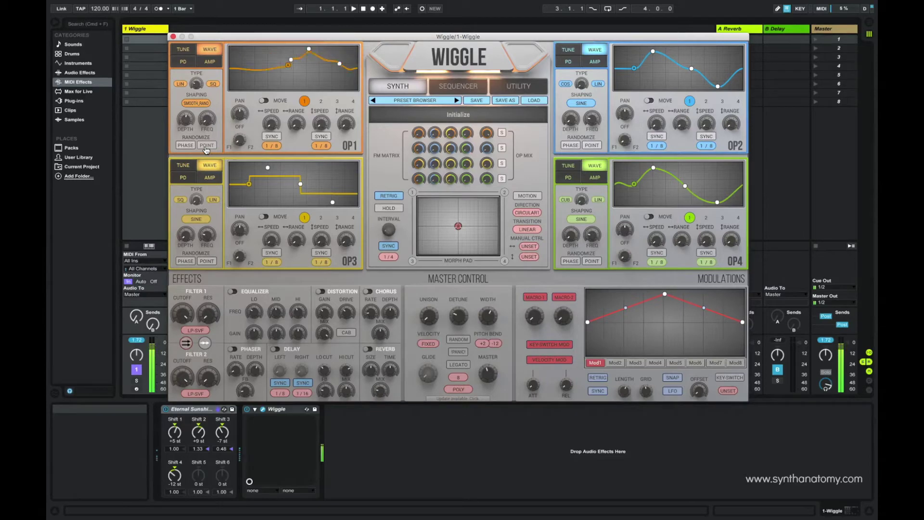
pyautogui.click(206, 146)
pyautogui.click(207, 145)
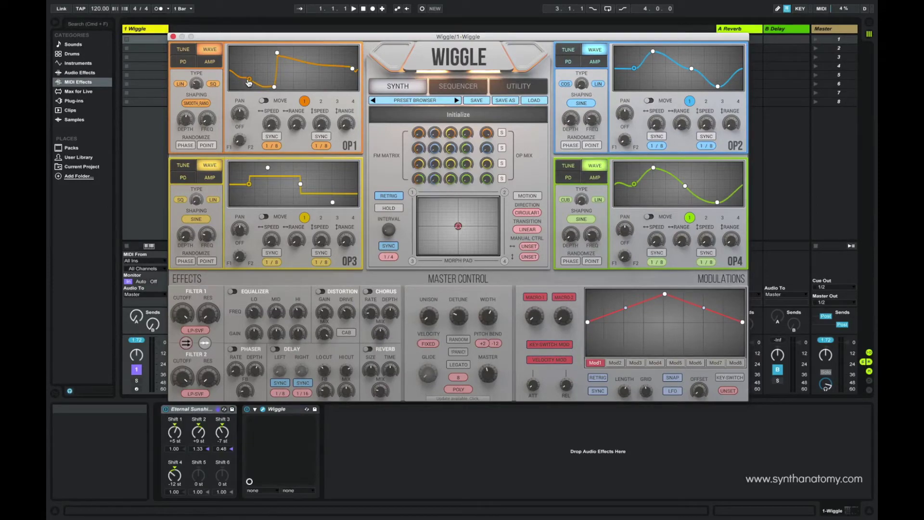
# - Adjust OP1's horizontal point drift speed and range, and make point 3 the moving point
pyautogui.moveTo(269, 115); pyautogui.dragTo(271, 119)
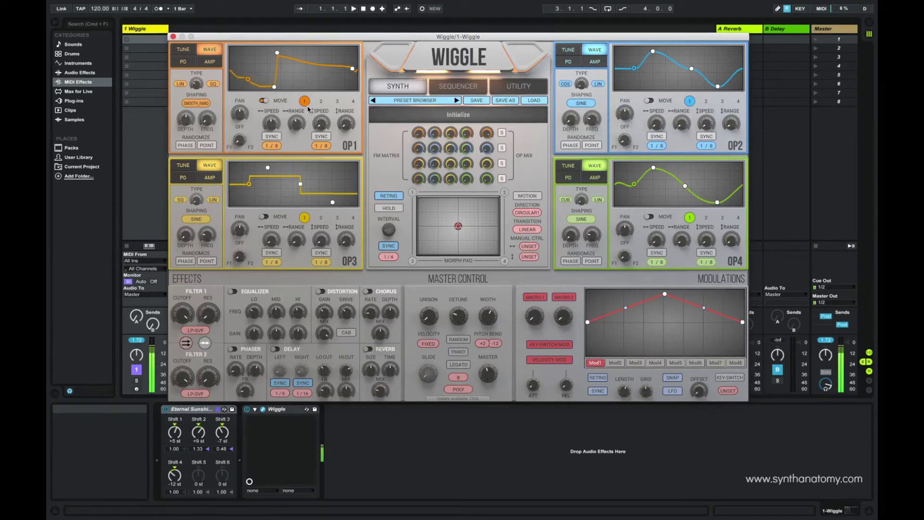
pyautogui.moveTo(297, 126); pyautogui.dragTo(299, 114)
pyautogui.click(279, 55)
# - Pan OP1 toward the left
pyautogui.moveTo(270, 115)
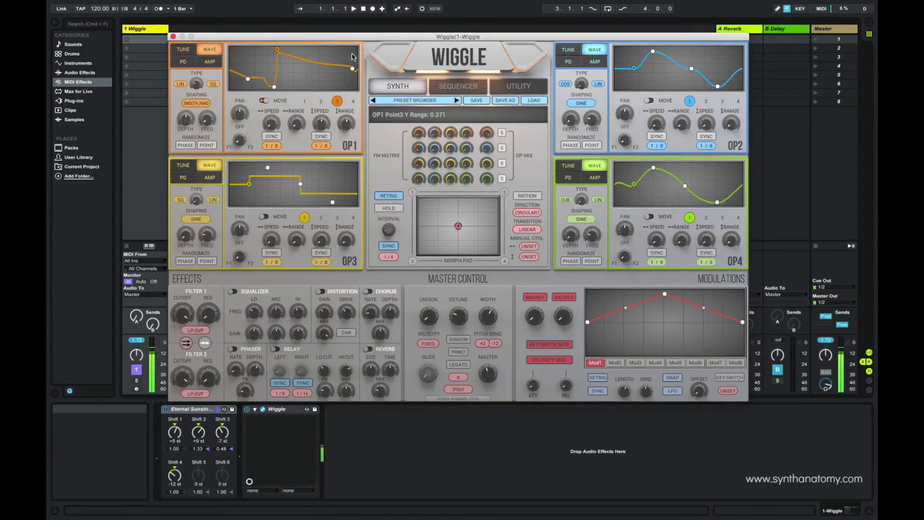
pyautogui.moveTo(317, 118)
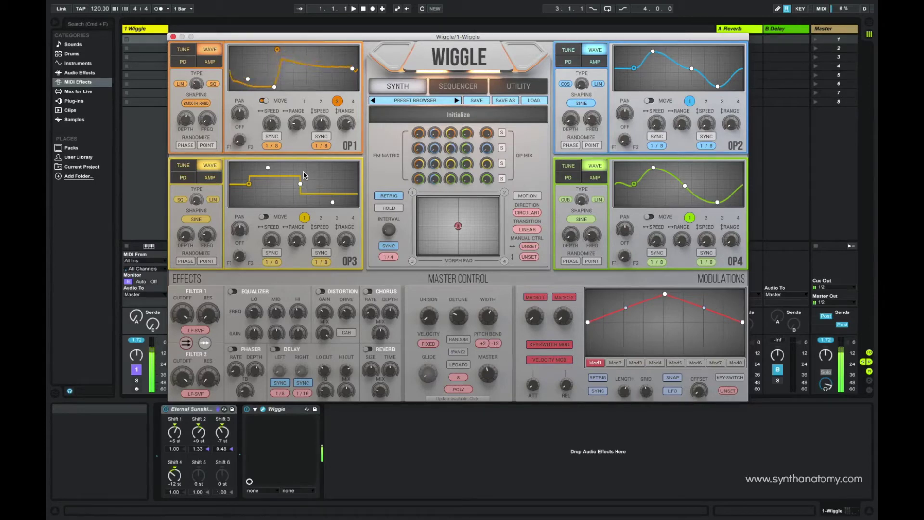
pyautogui.moveTo(238, 114)
pyautogui.moveTo(237, 114); pyautogui.dragTo(250, 95)
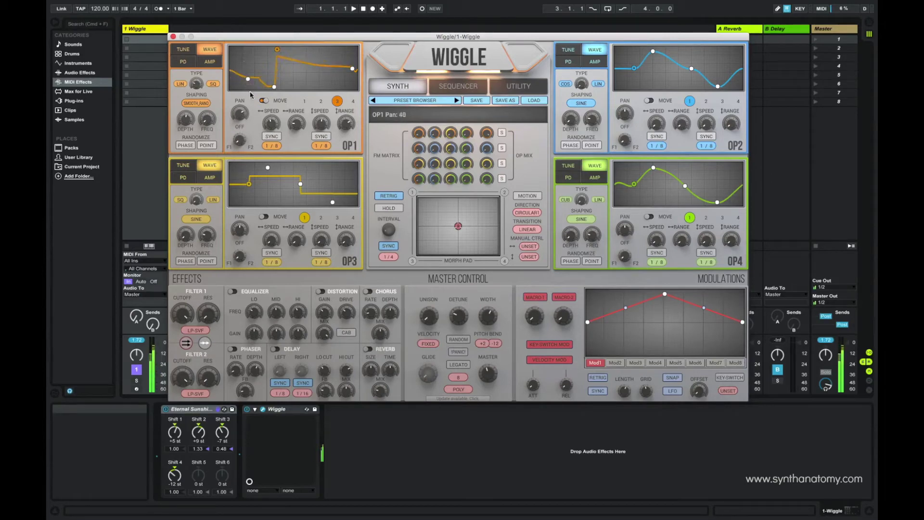
pyautogui.moveTo(187, 317)
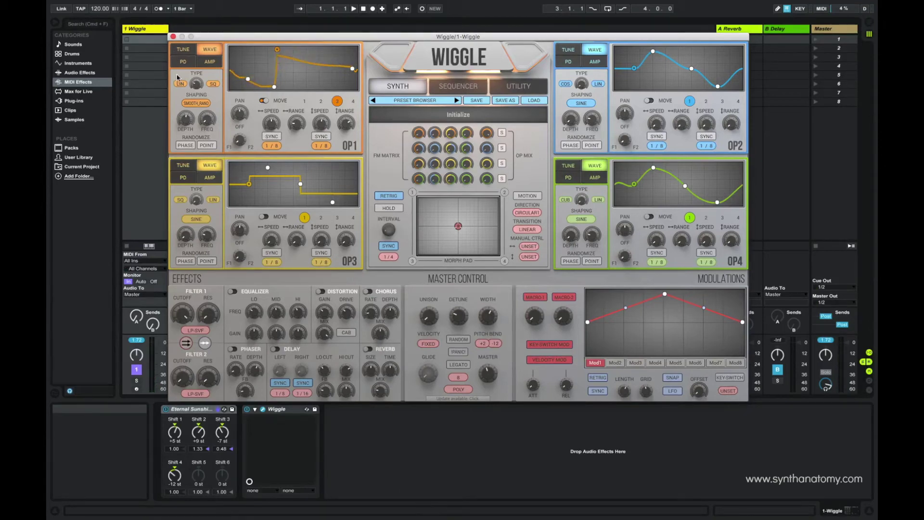
# - Switch OP1's phase distortion shape to Sine and experiment with its depth
pyautogui.click(183, 62)
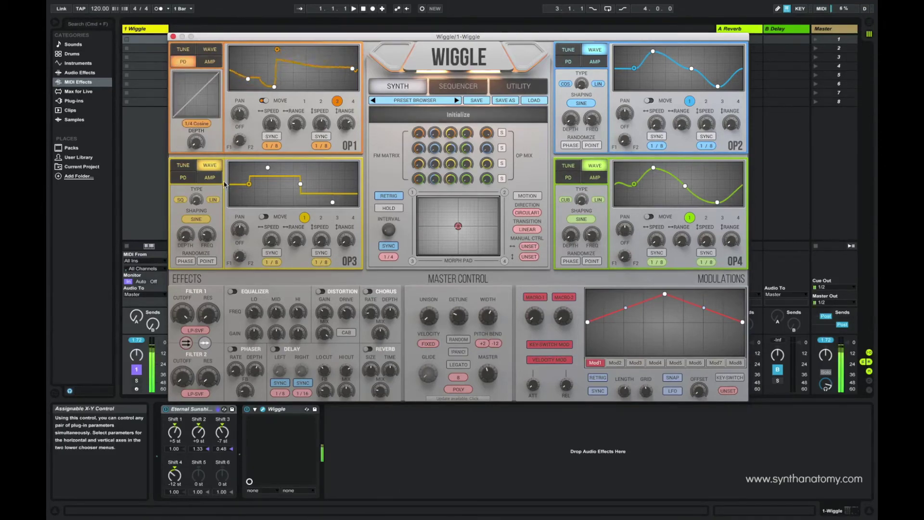
pyautogui.moveTo(205, 113); pyautogui.dragTo(221, 62)
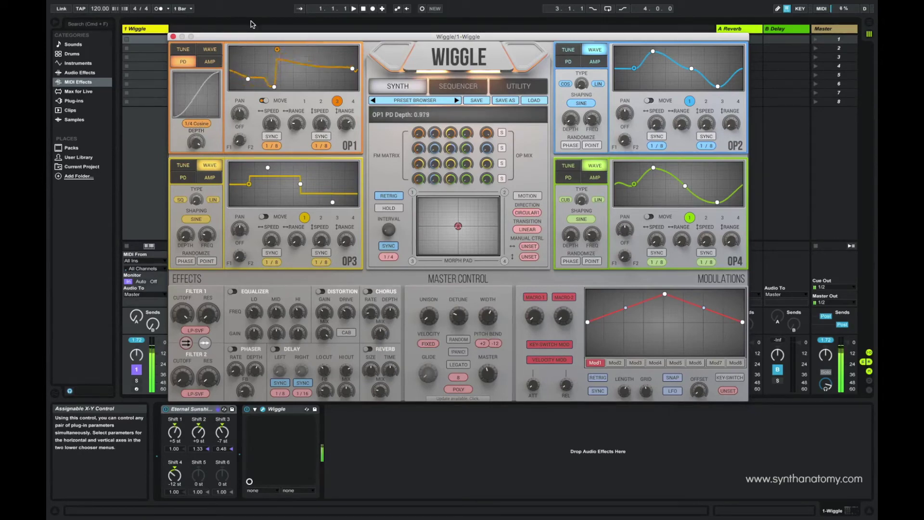
pyautogui.moveTo(252, 24); pyautogui.dragTo(215, 156)
pyautogui.click(195, 125)
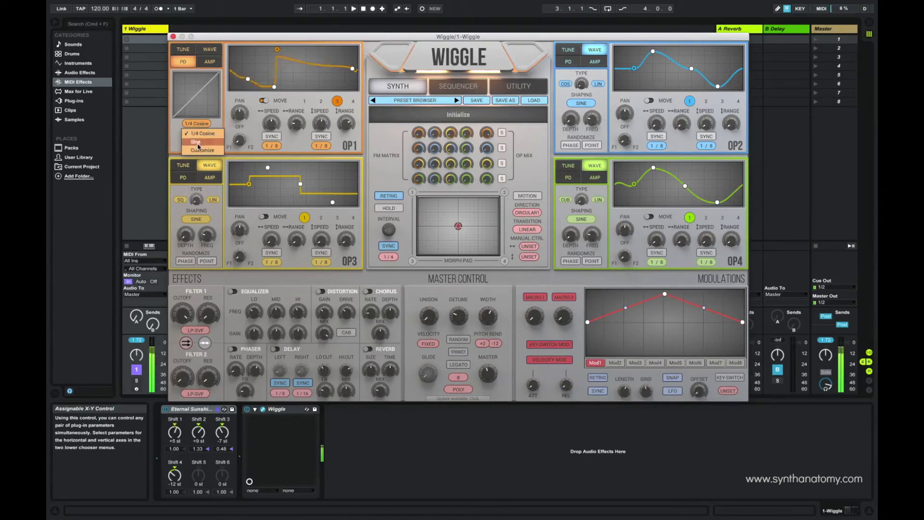
pyautogui.click(200, 129)
pyautogui.moveTo(201, 129); pyautogui.dragTo(205, 94)
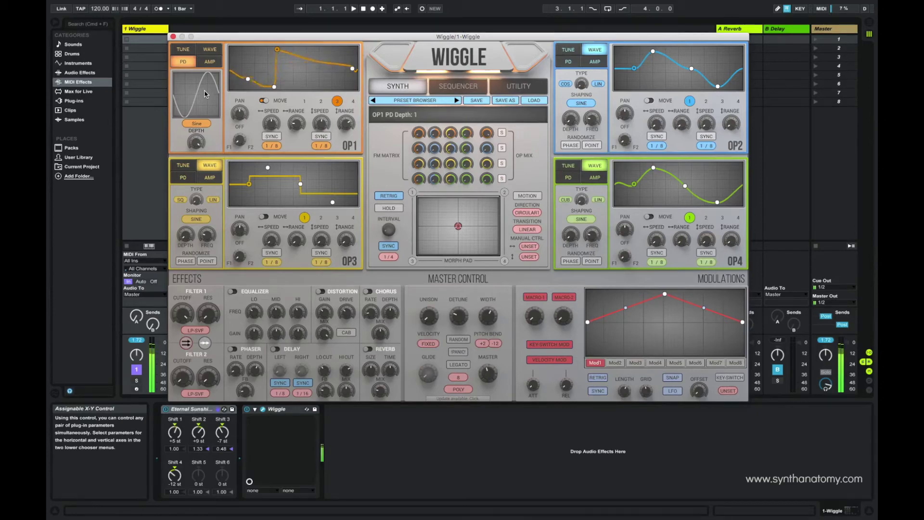
pyautogui.moveTo(204, 109); pyautogui.dragTo(195, 219)
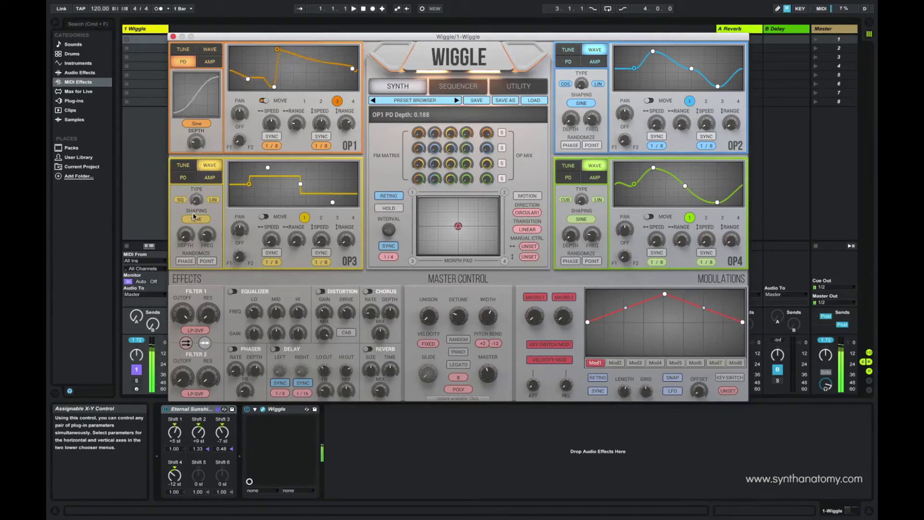
# - Choose a custom phase distortion curve, move its points, and set depth to about 0.32
pyautogui.click(196, 123)
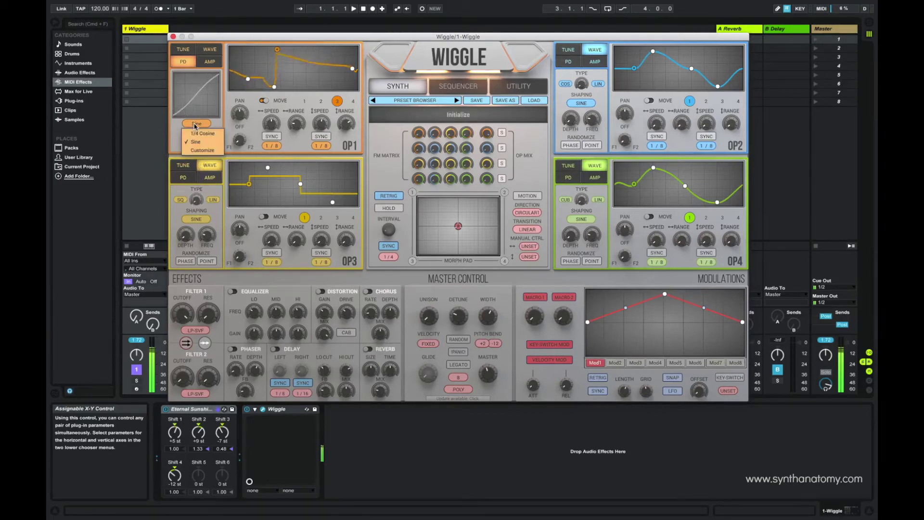
pyautogui.click(202, 149)
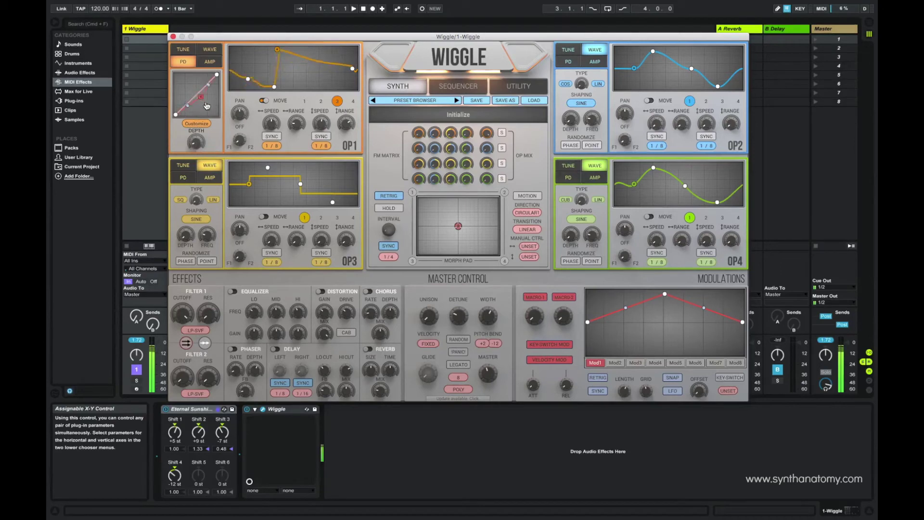
pyautogui.moveTo(196, 140); pyautogui.dragTo(216, 78)
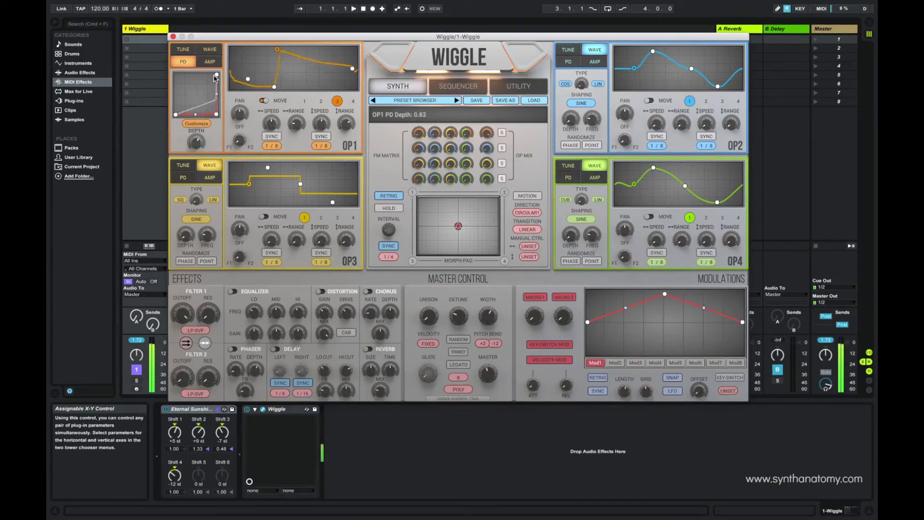
pyautogui.moveTo(215, 78)
pyautogui.mouseDown()
pyautogui.moveTo(230, 44)
pyautogui.moveTo(231, 80)
pyautogui.mouseUp()
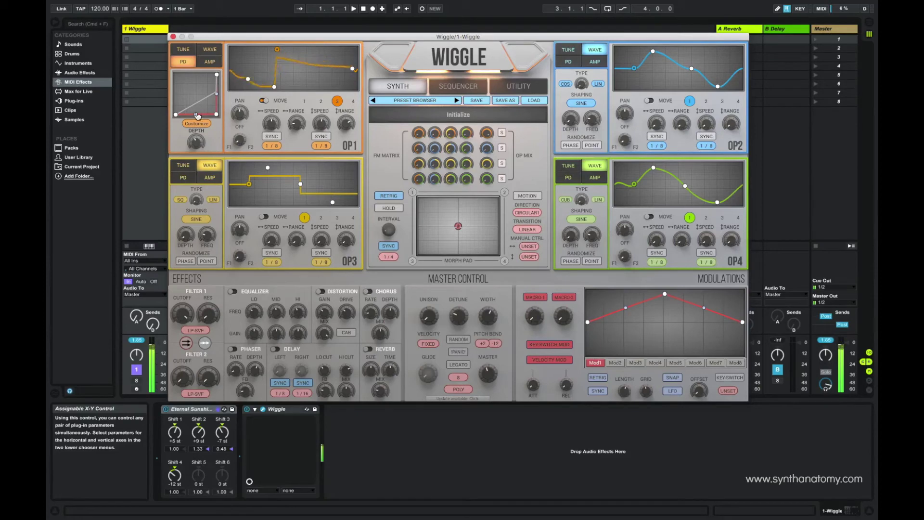
pyautogui.moveTo(200, 103); pyautogui.dragTo(201, 101)
pyautogui.moveTo(196, 142); pyautogui.dragTo(195, 179)
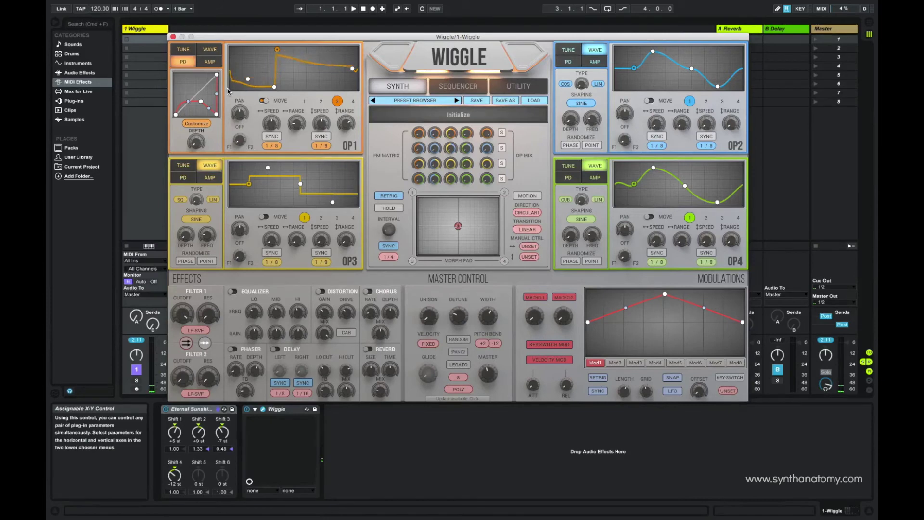
# - Lengthen the attack of OP1's amplitude envelope on the AMP page
pyautogui.click(209, 61)
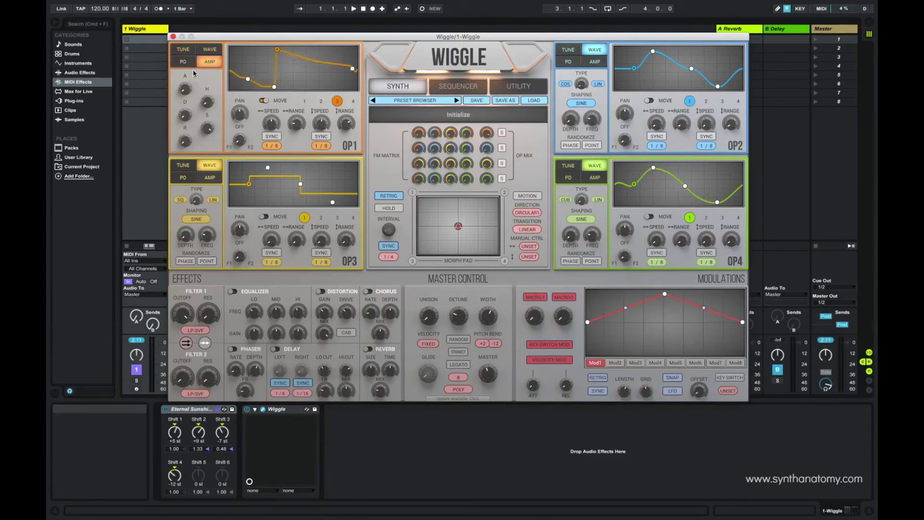
pyautogui.moveTo(187, 89); pyautogui.dragTo(196, 28)
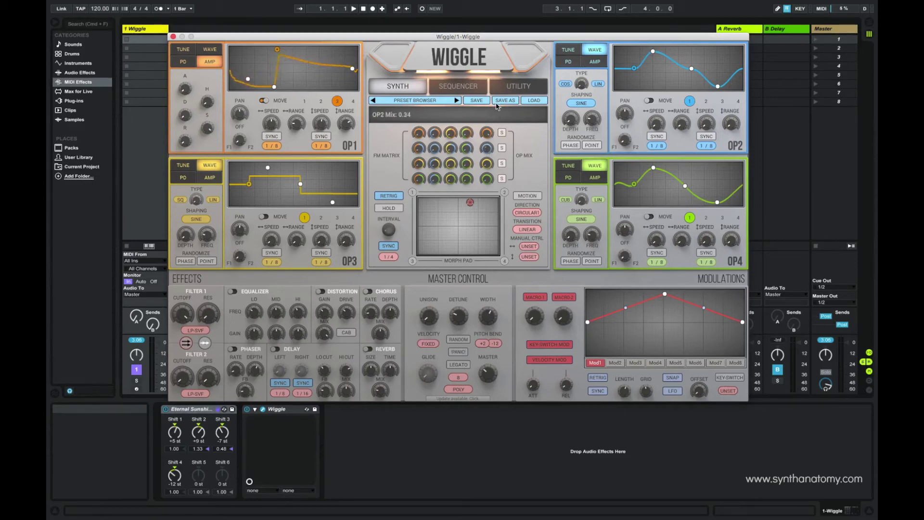
# - Lower OP1's mix, raise OP4's mix, and add FM23 and FM43 modulation
pyautogui.moveTo(495, 133); pyautogui.dragTo(491, 154)
pyautogui.moveTo(488, 180); pyautogui.dragTo(487, 164)
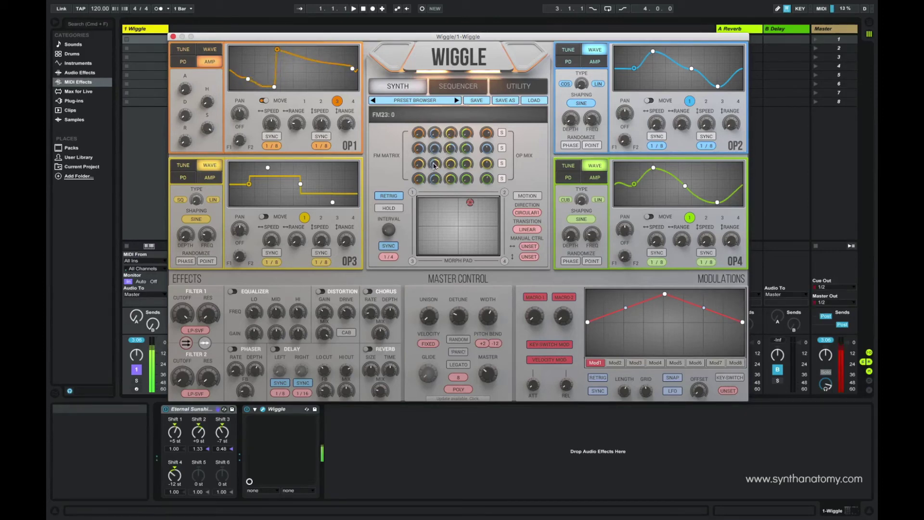
pyautogui.moveTo(434, 162); pyautogui.dragTo(442, 138)
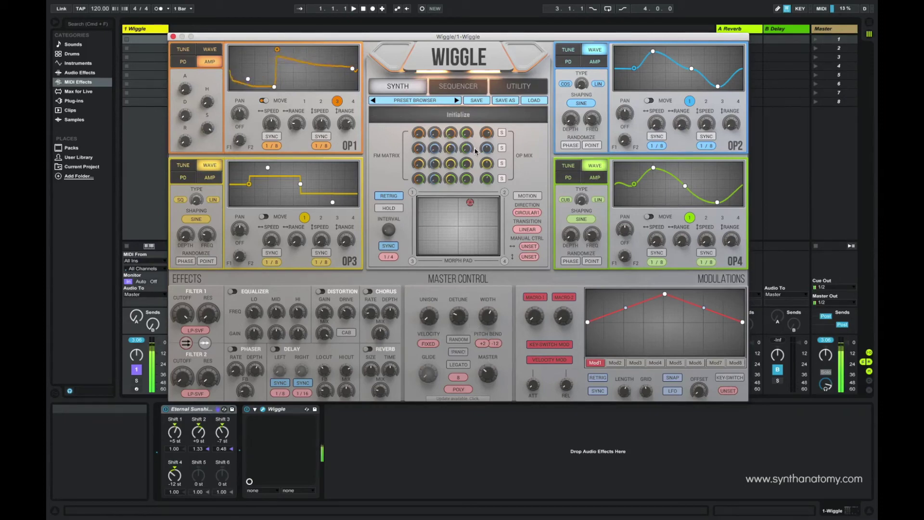
pyautogui.moveTo(466, 164); pyautogui.dragTo(473, 125)
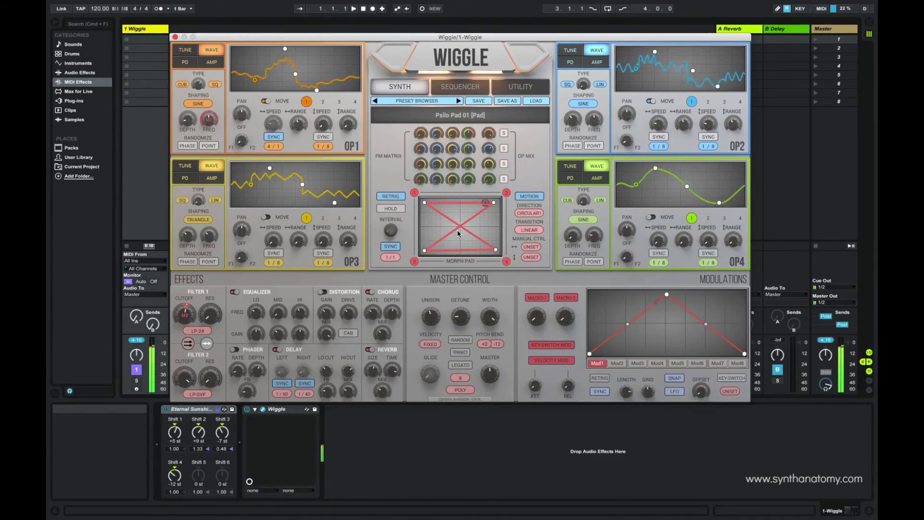
# - Inspect the Psilo Pad 01 preset's Mod2 curve, then go back to Mod1
pyautogui.click(619, 363)
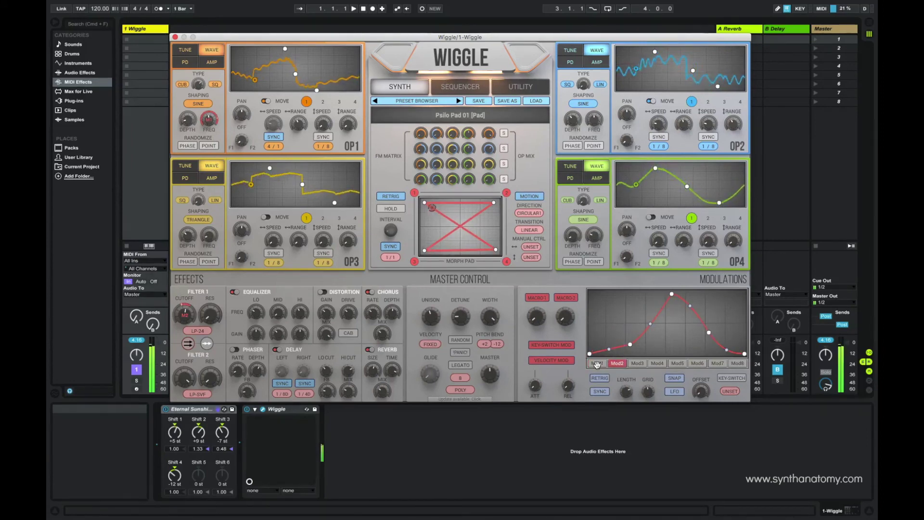
pyautogui.click(597, 363)
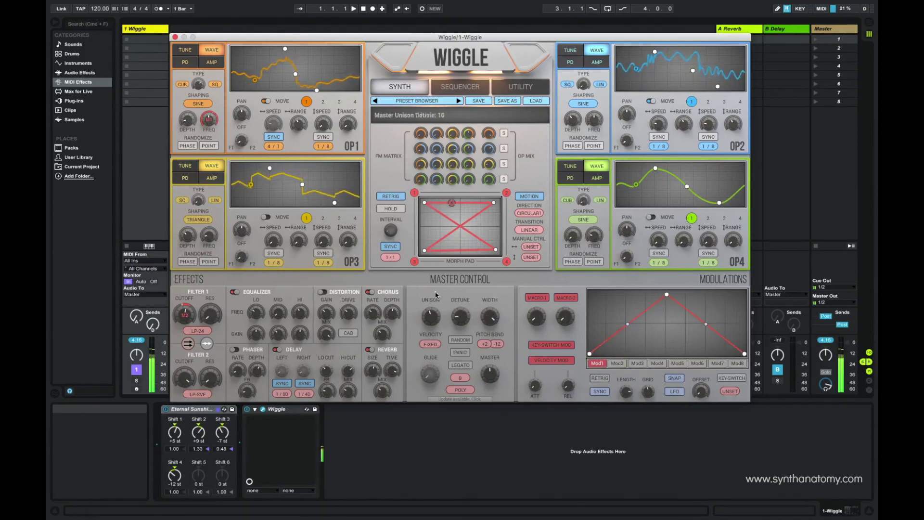